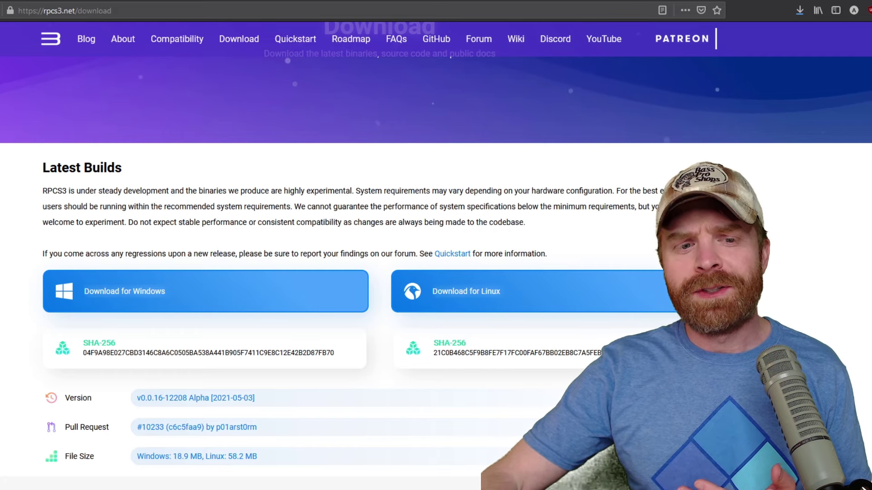
Download the Windows build of RPCS3 and extract the rpcs3-v0.0.16-12208-c6c5faa9_win64 archive directly into the RPCS3 folder with 7-Zip
click(290, 302)
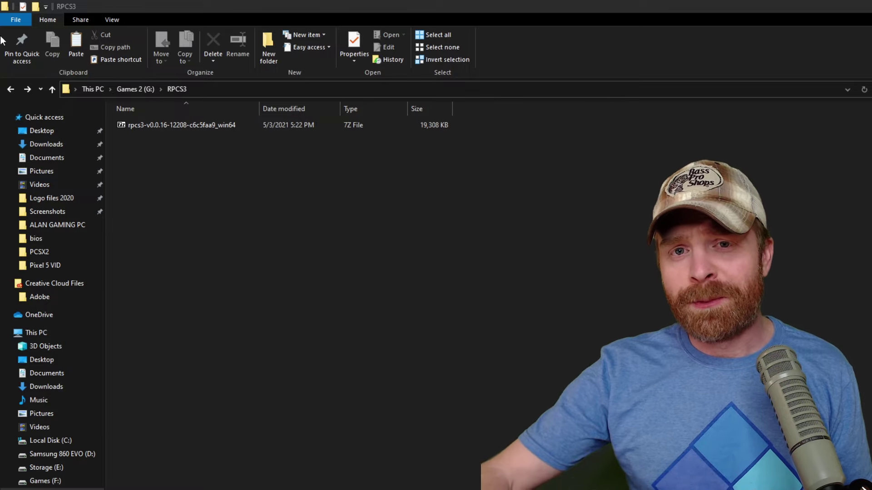
click(178, 130)
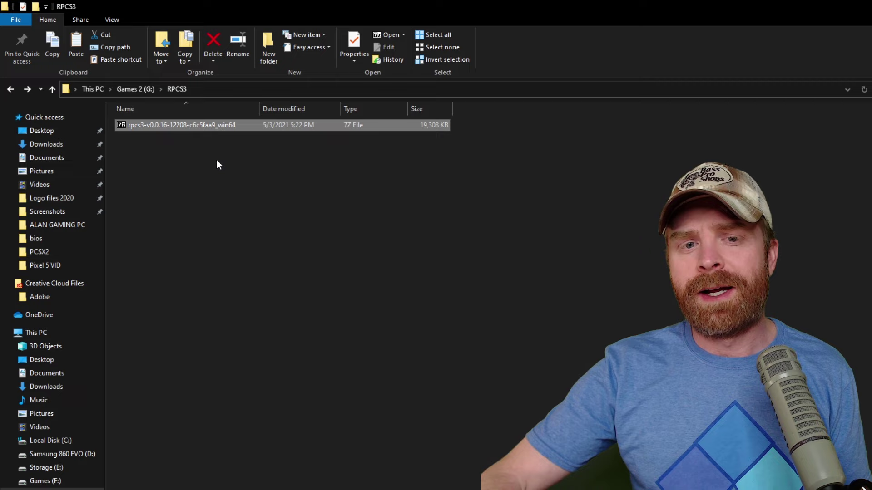
click(217, 159)
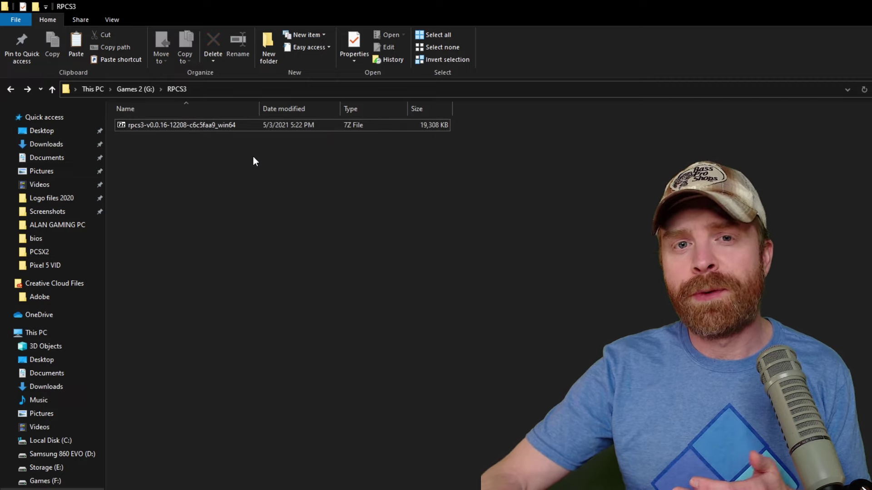
right_click(196, 126)
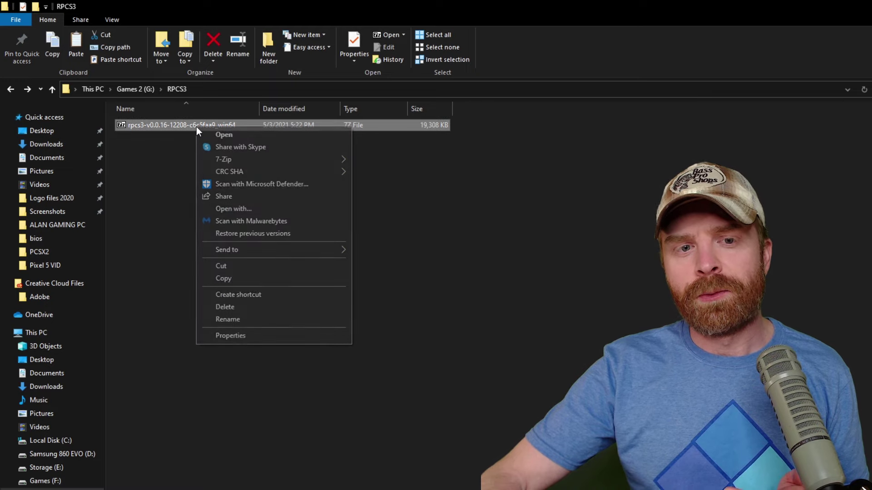
mouse_move(268, 161)
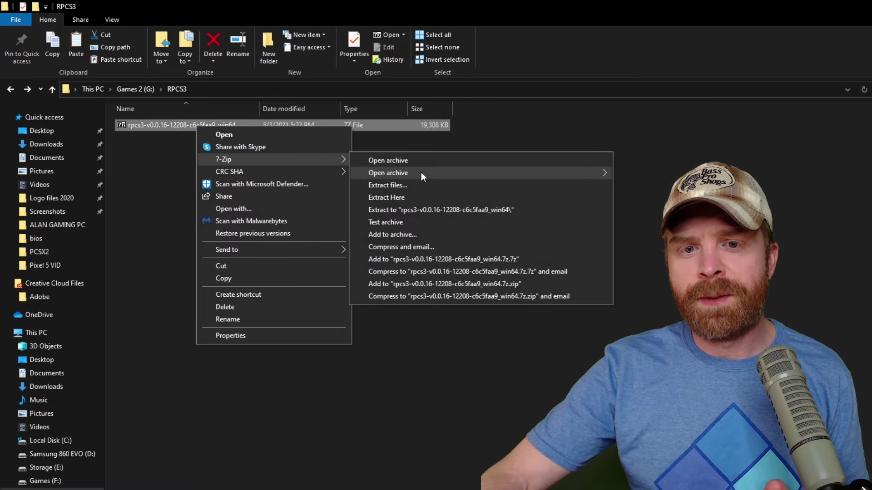
click(430, 202)
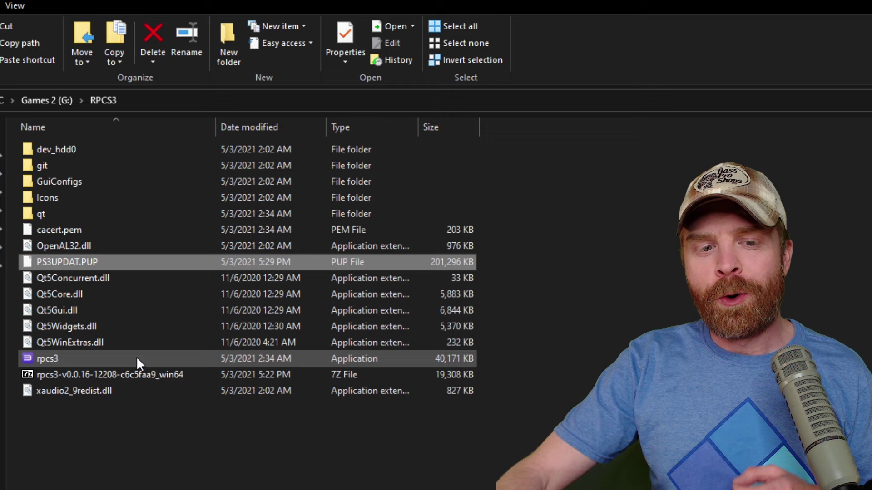
Launch rpcs3 and pass the welcome dialog, marking the Quickstart guide as read and choosing not to show it again
double_click(136, 357)
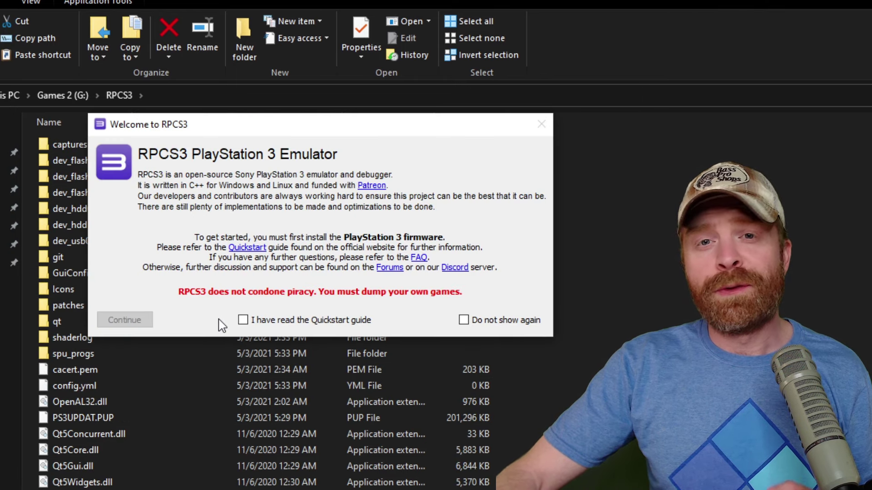
click(316, 325)
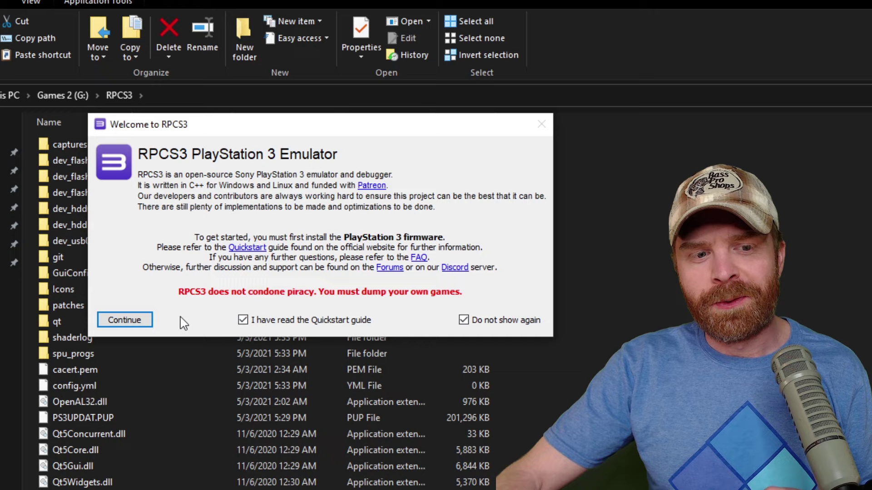
click(131, 324)
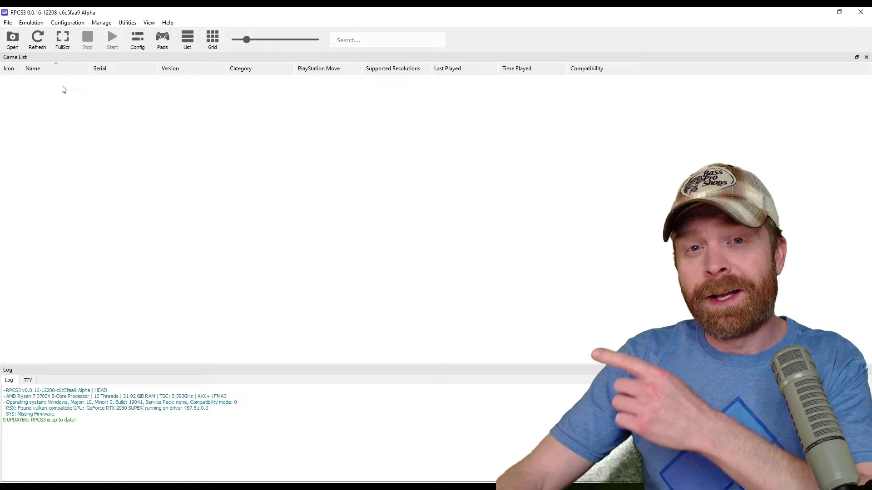
Install the PlayStation 3 firmware from the PS3UPDAT.PUP file in the RPCS3 folder
click(8, 24)
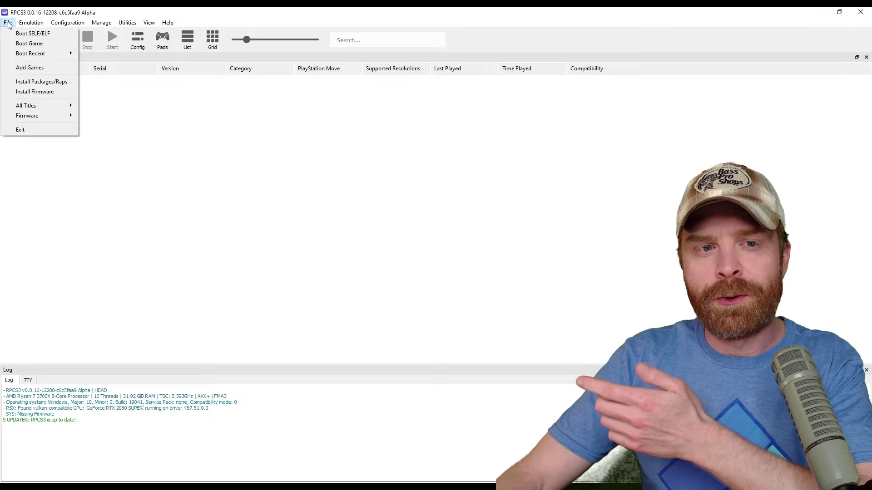
click(66, 91)
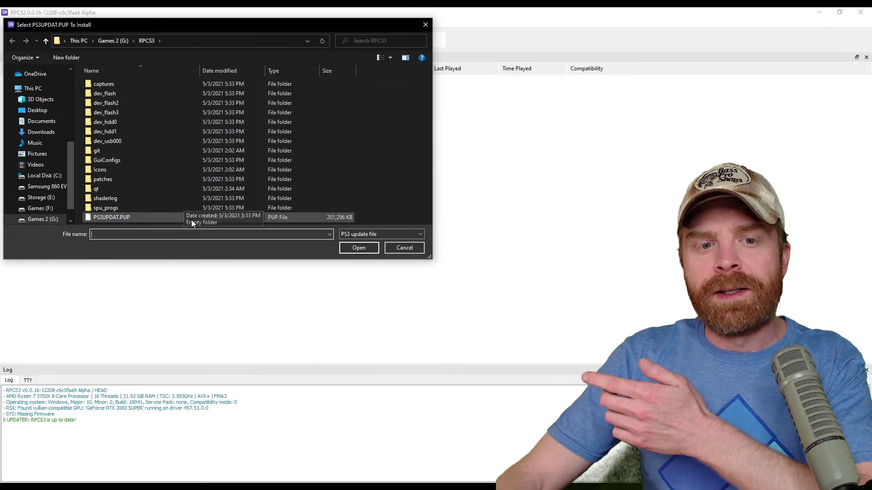
click(191, 218)
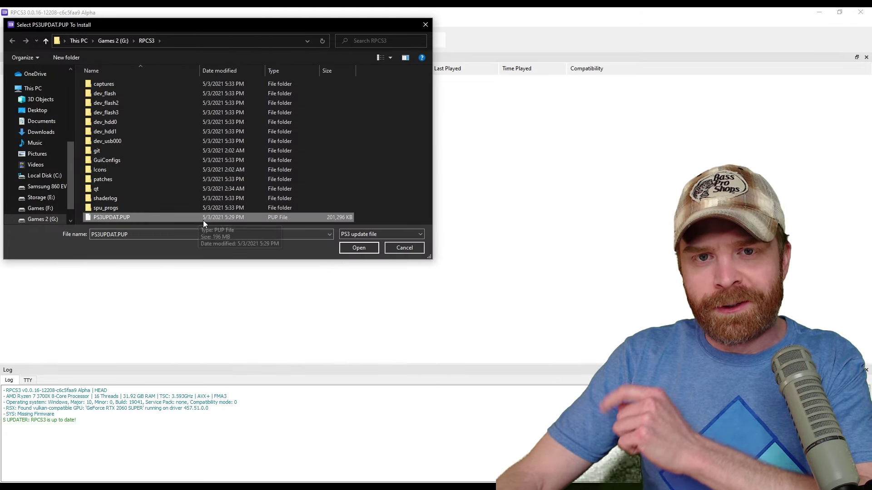
click(358, 248)
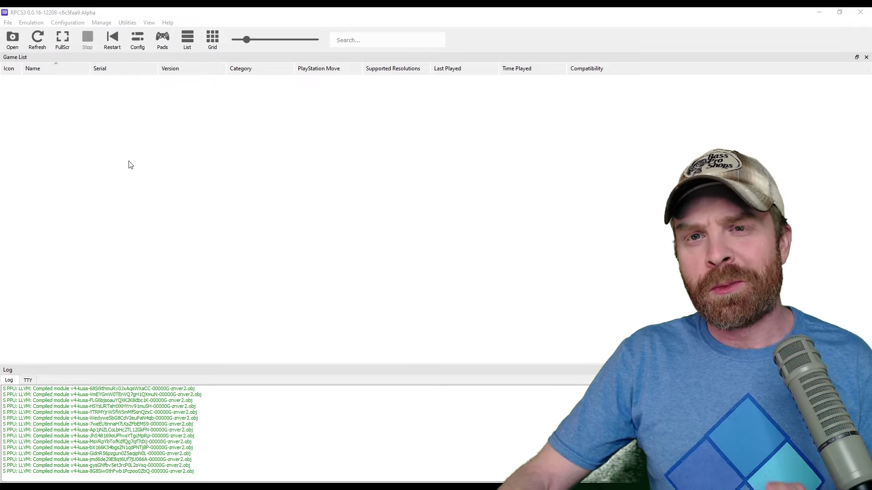
Set the Player 1 gamepad handler to XInput and save the gamepad settings
click(162, 40)
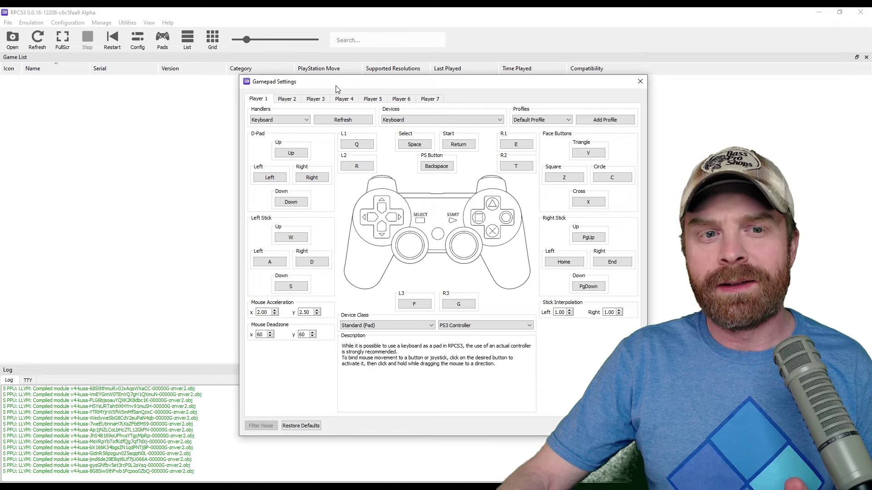
drag(336, 86, 272, 53)
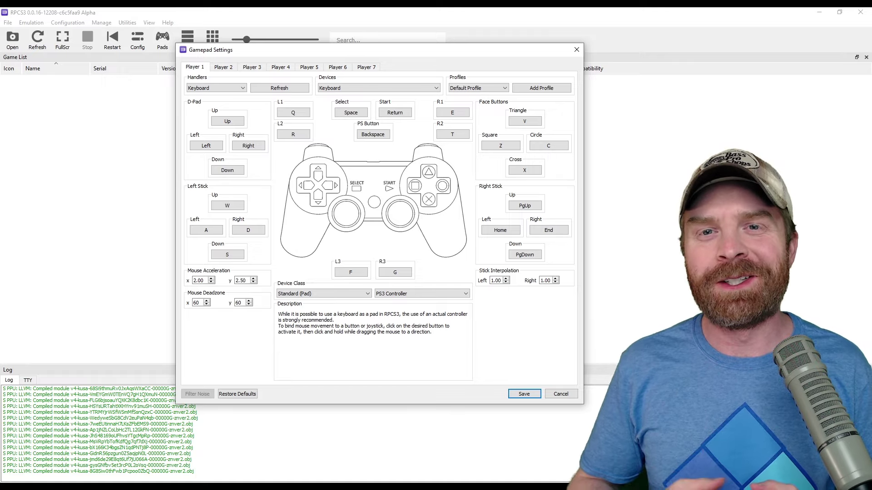
click(241, 89)
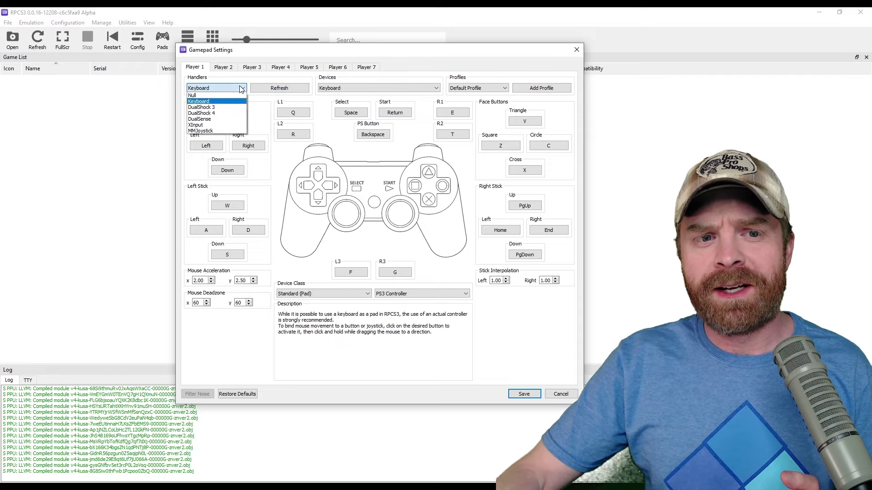
click(229, 126)
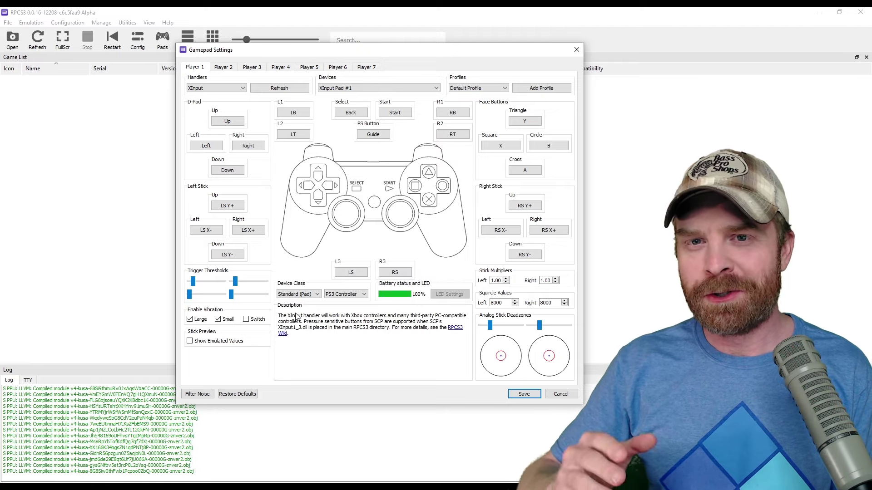
click(202, 146)
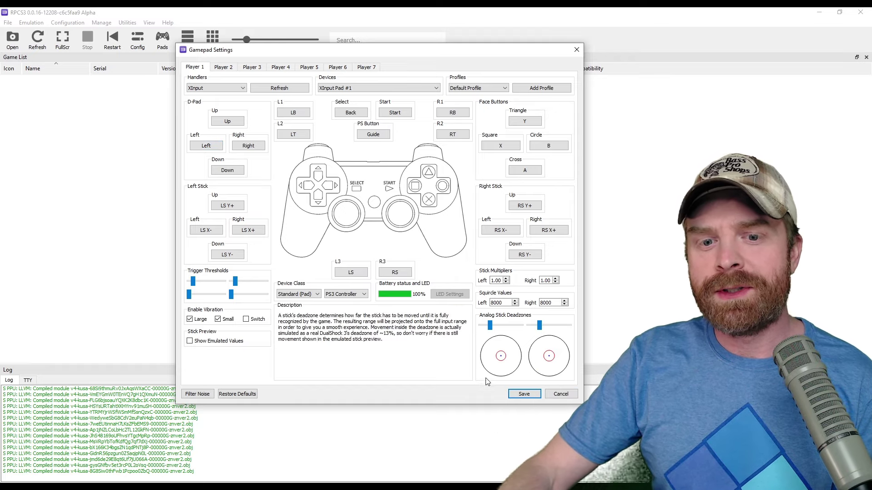
click(524, 394)
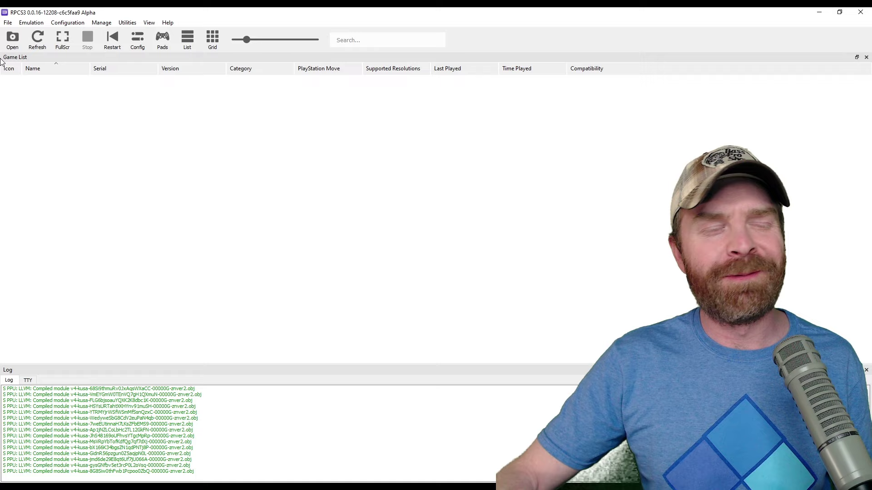
Open the folder selection for adding games to the emulator's game list
click(8, 24)
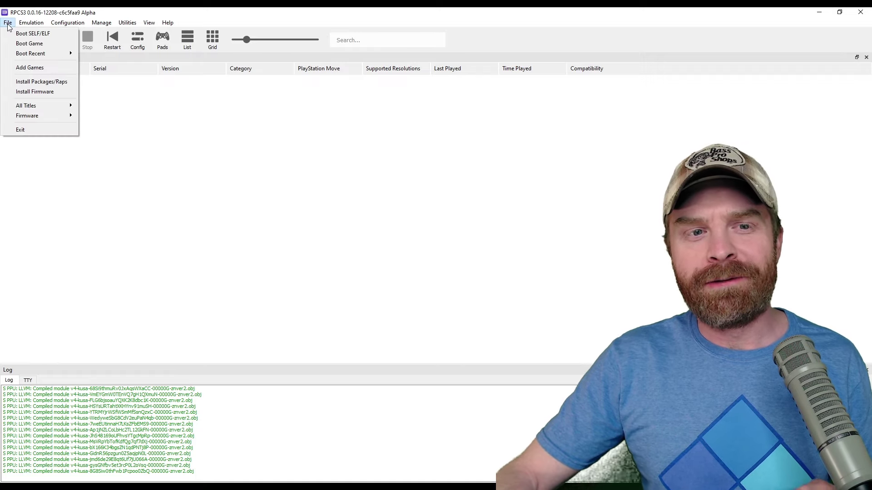
click(53, 68)
drag(154, 33, 265, 39)
Switch to the RPCS3 Wiki in the browser and examine the recommended configuration settings for Uncharted 3: Drake's Deception
scroll(254, 168, down, 1)
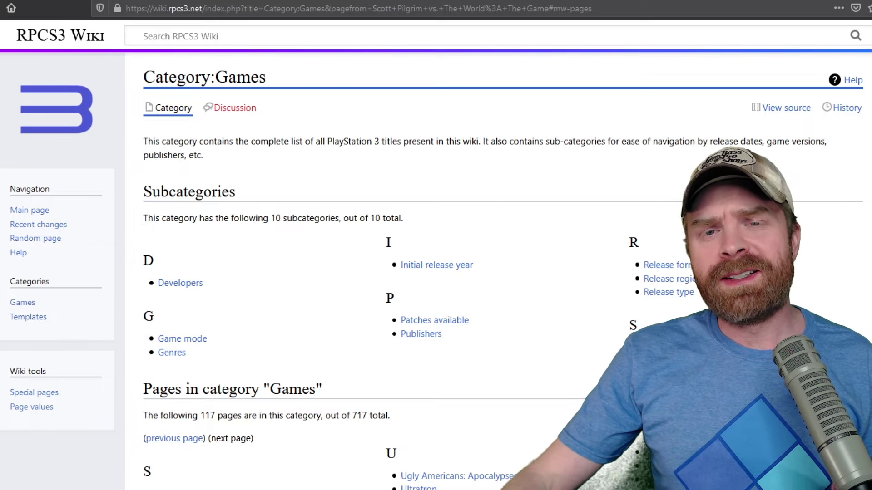
scroll(313, 230, down, 3)
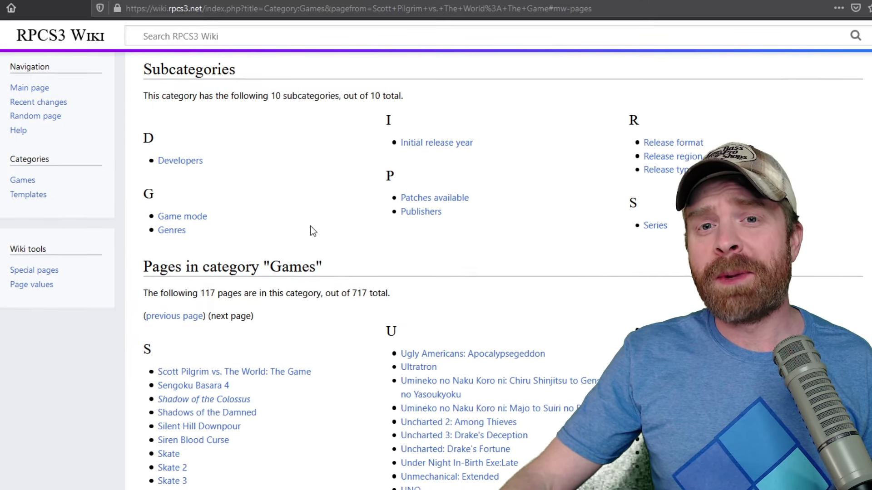
scroll(323, 225, down, 4)
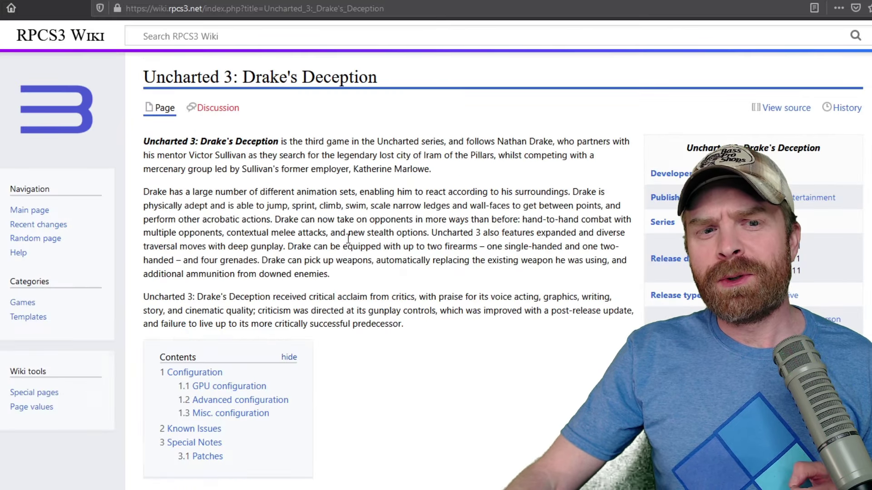
scroll(347, 239, down, 5)
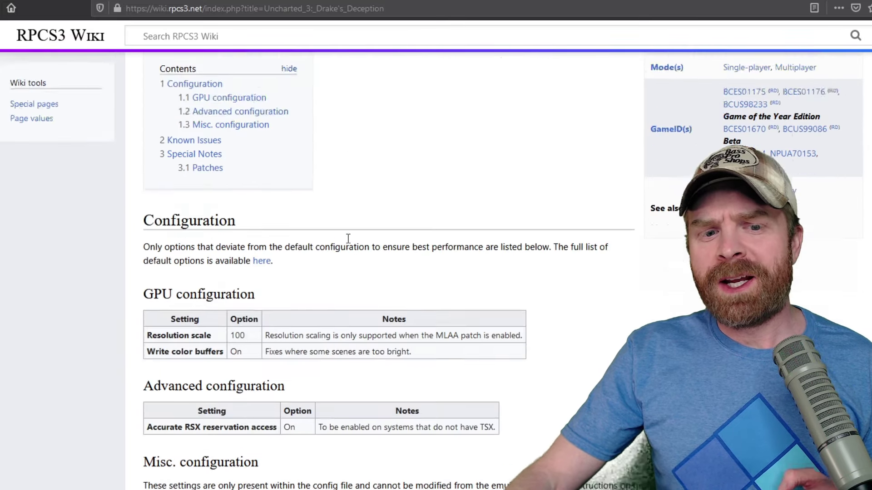
scroll(347, 238, down, 3)
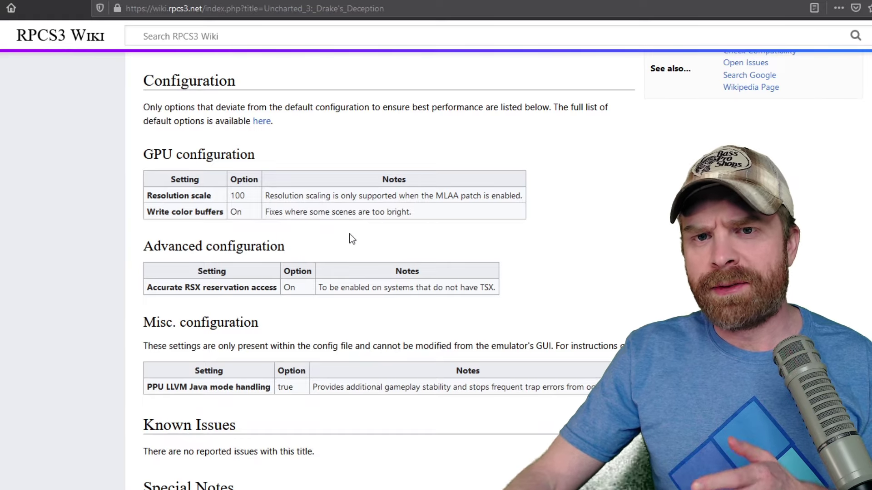
scroll(350, 233, down, 2)
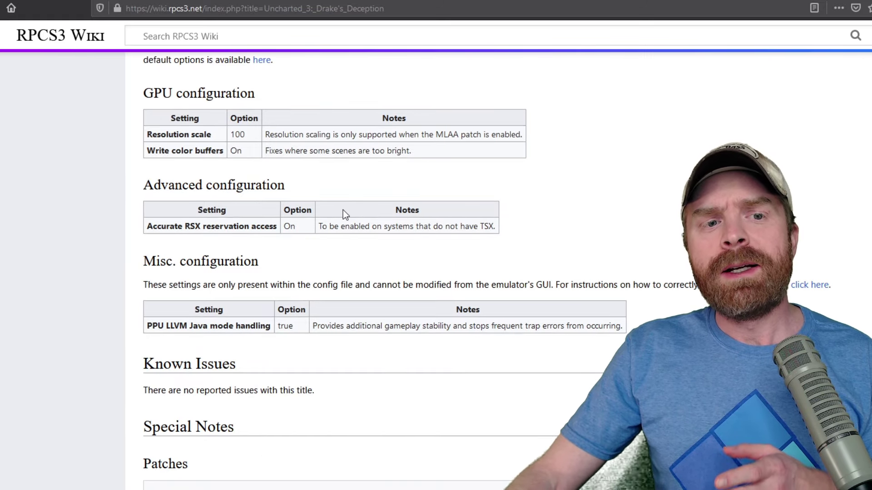
scroll(344, 207, up, 2)
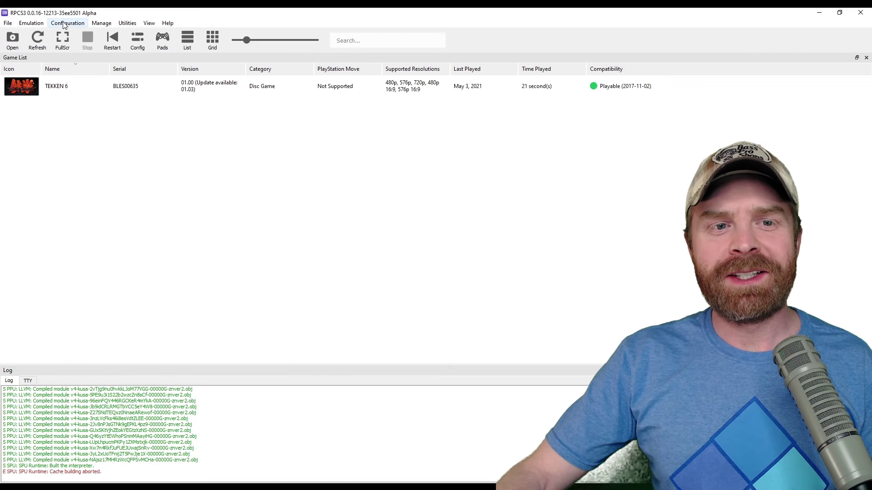
Switch back to RPCS3 and open the emulator's CPU configuration settings
click(65, 25)
click(84, 34)
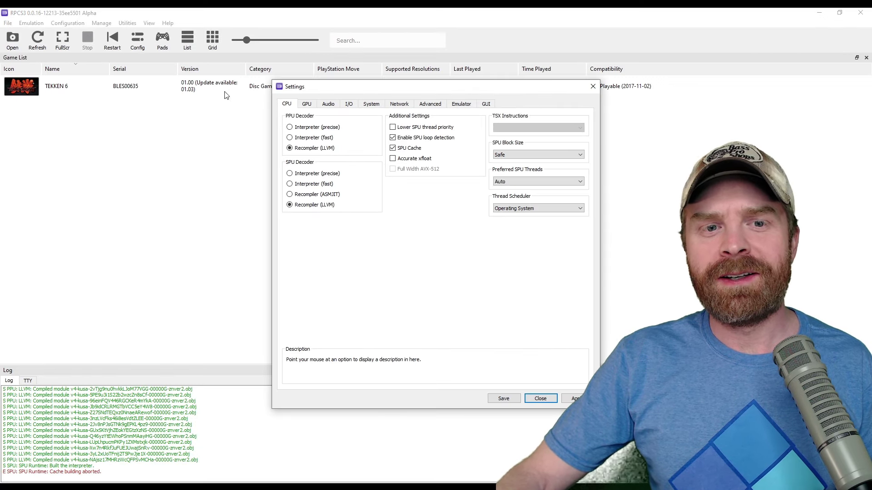
drag(329, 86, 218, 65)
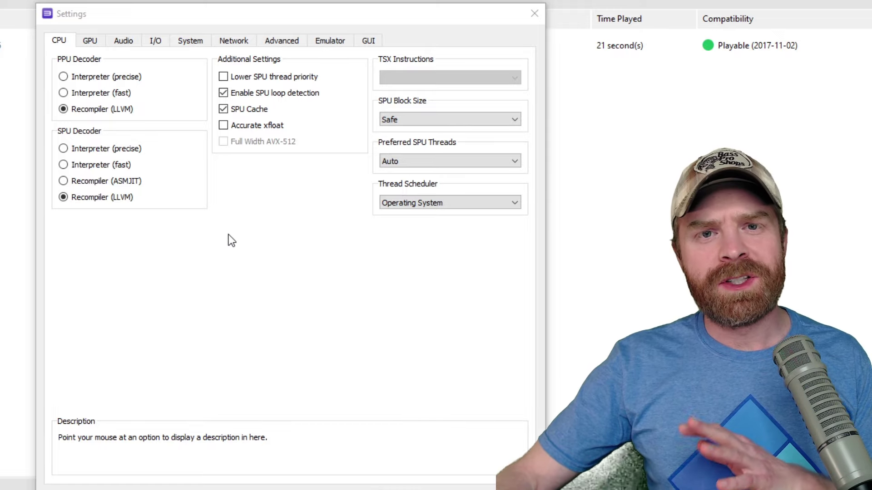
In the GPU settings, check the graphics device choices and select Vulkan as the renderer
click(91, 42)
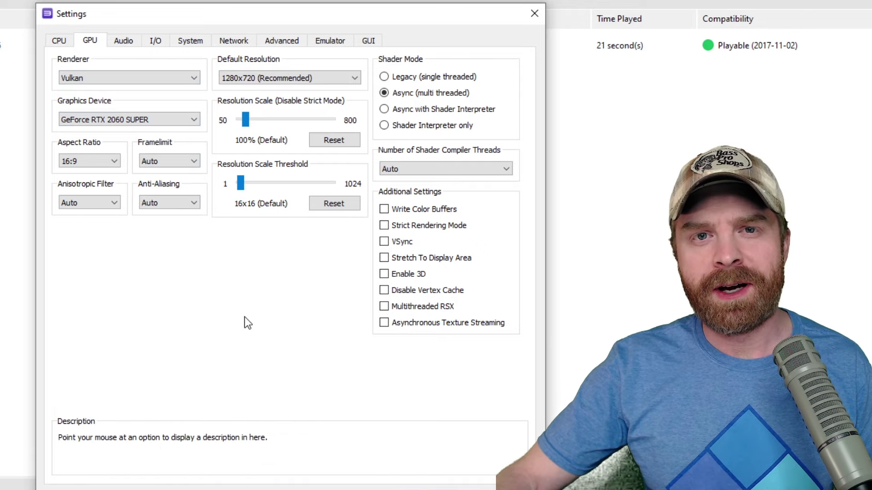
mouse_move(207, 121)
click(181, 119)
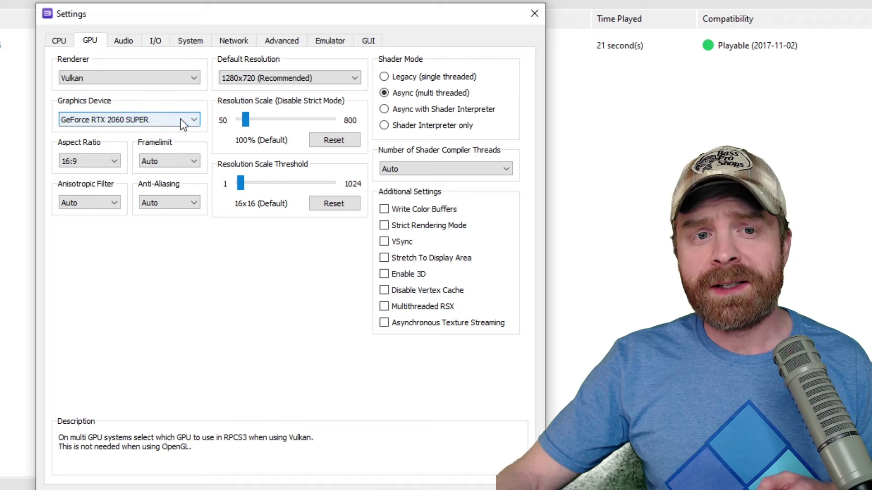
click(181, 119)
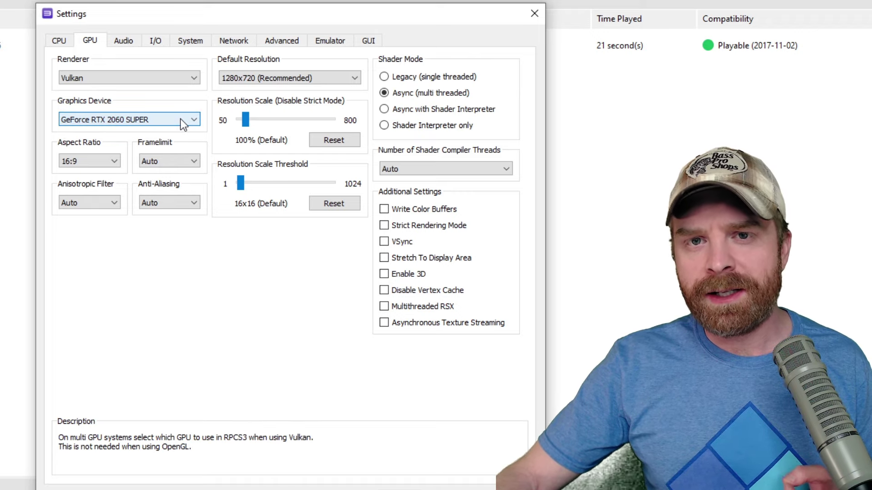
mouse_move(173, 59)
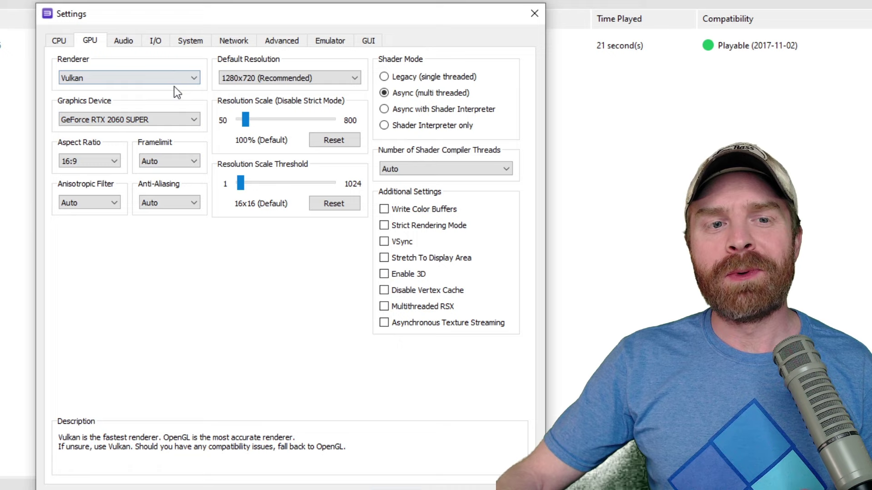
click(182, 79)
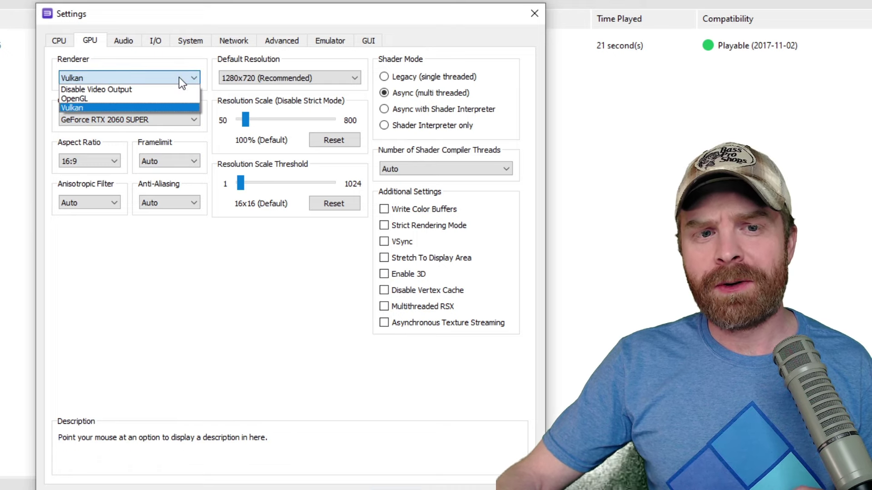
click(160, 108)
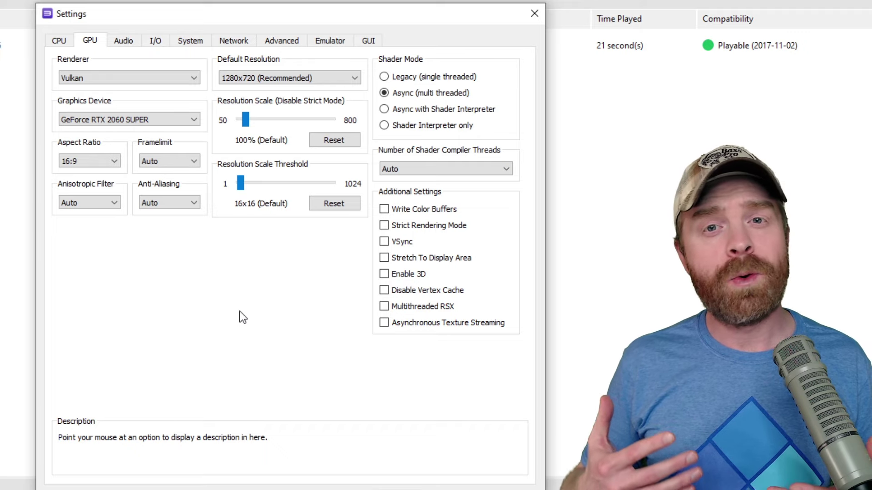
Set the GPU resolution scale to 150% (1920x1080)
mouse_move(240, 104)
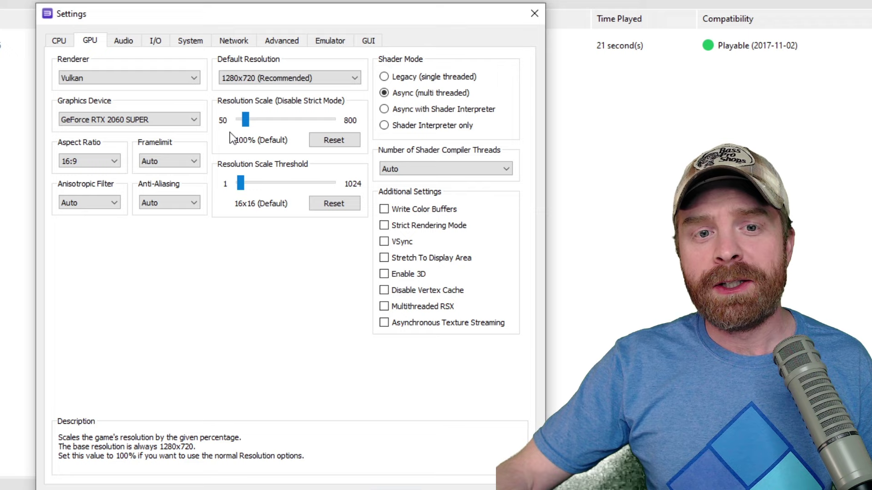
drag(247, 127, 222, 277)
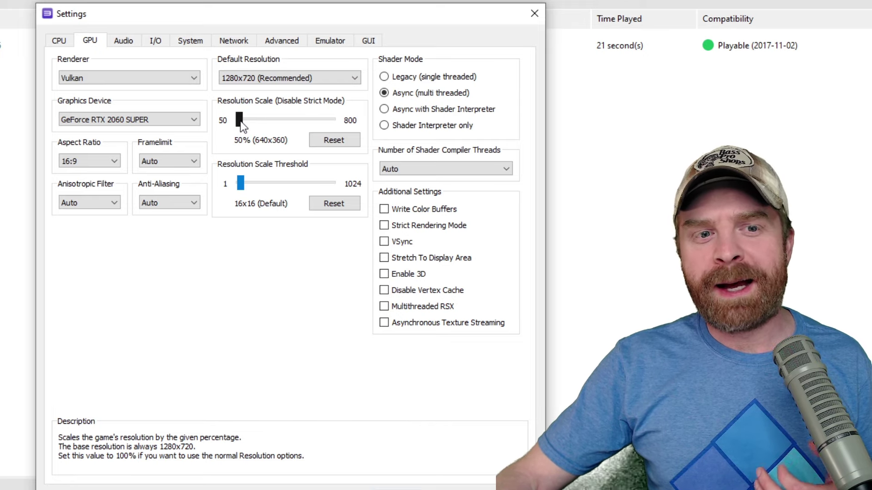
drag(240, 121, 251, 119)
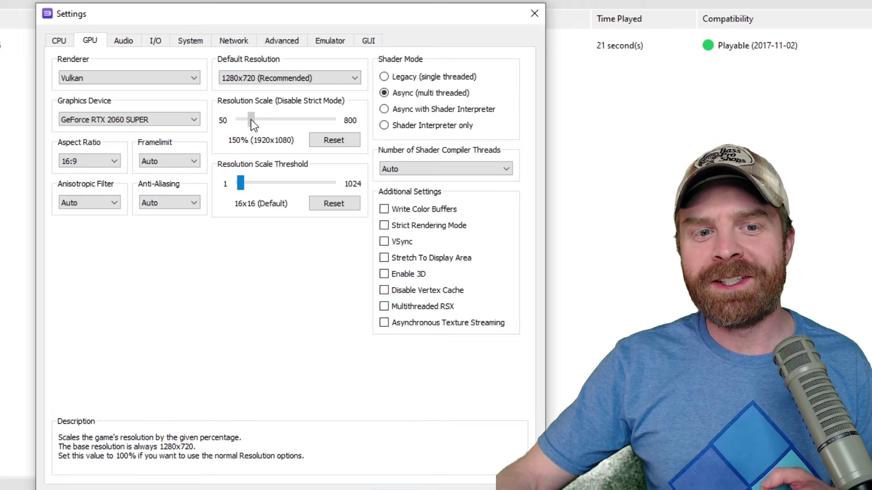
Look through the Audio, I/O, System, Network, Advanced and Emulator settings without changing them
key(ctrl+Tab)
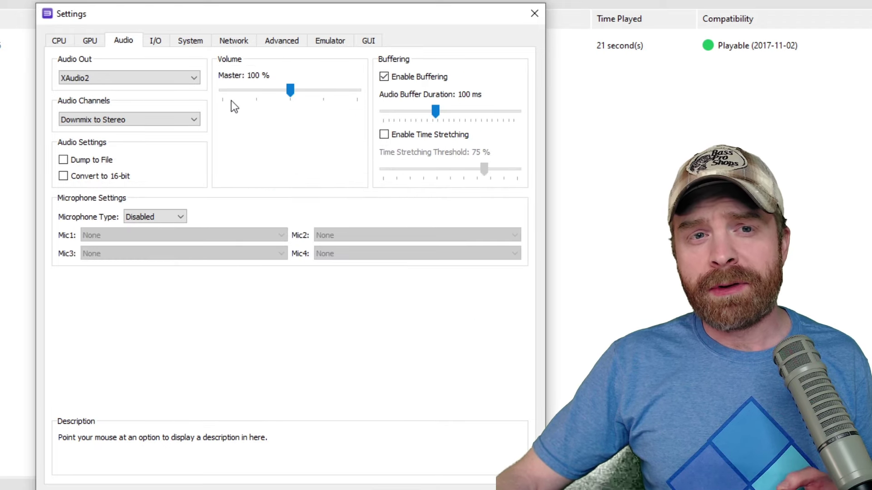
click(156, 40)
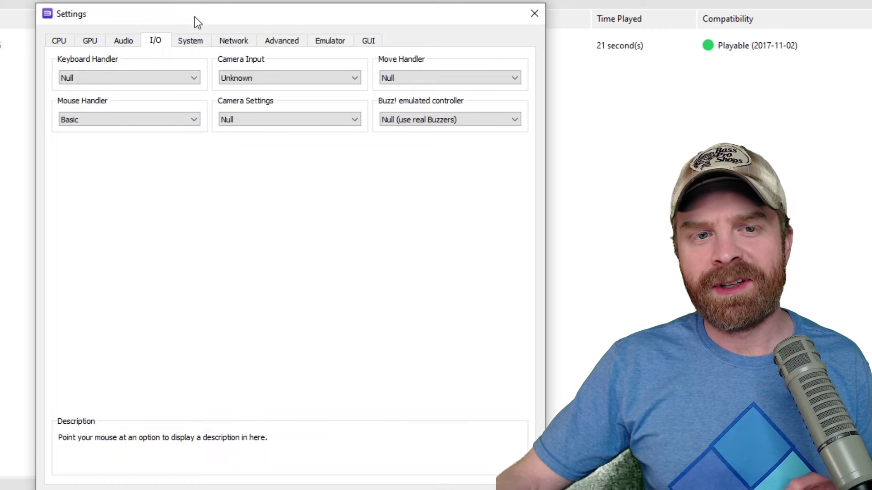
click(192, 45)
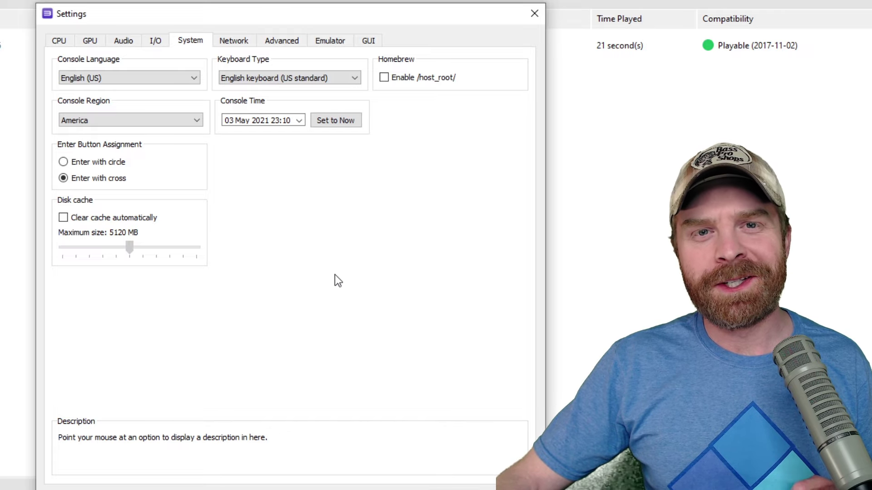
click(234, 40)
click(281, 41)
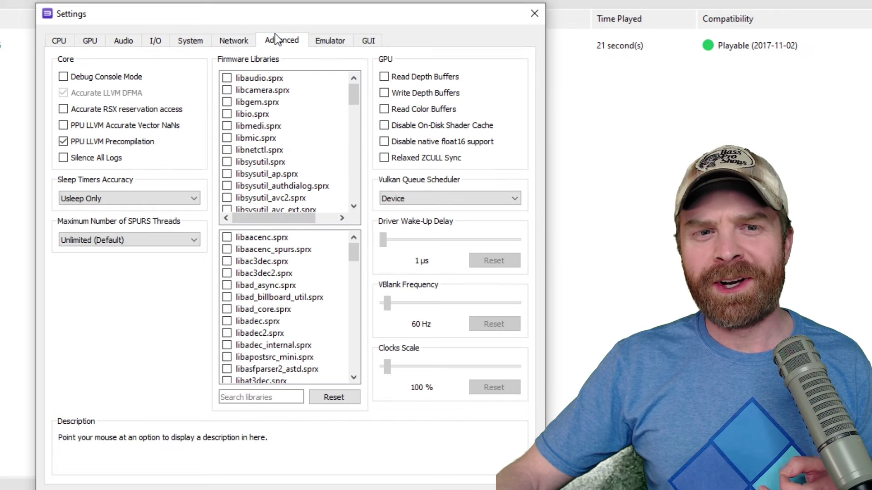
click(324, 41)
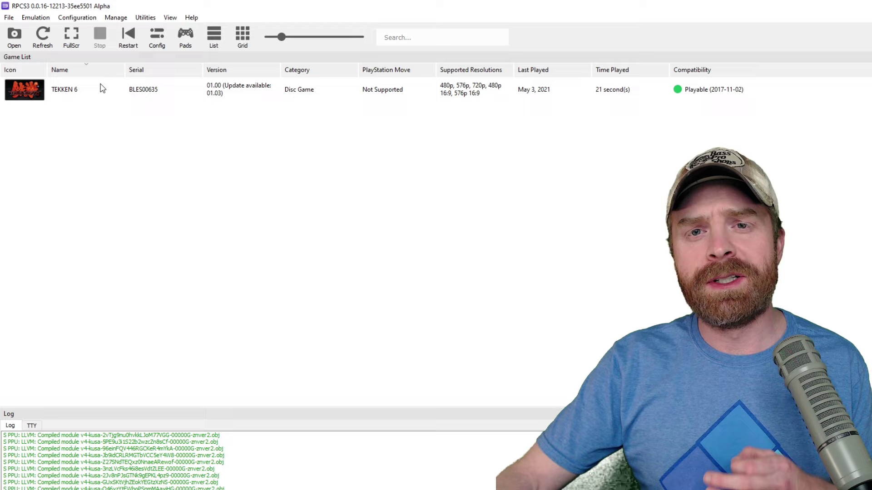
Download the latest game patches, showing only owned games, and review the patches that apply to all serials and versions
click(122, 16)
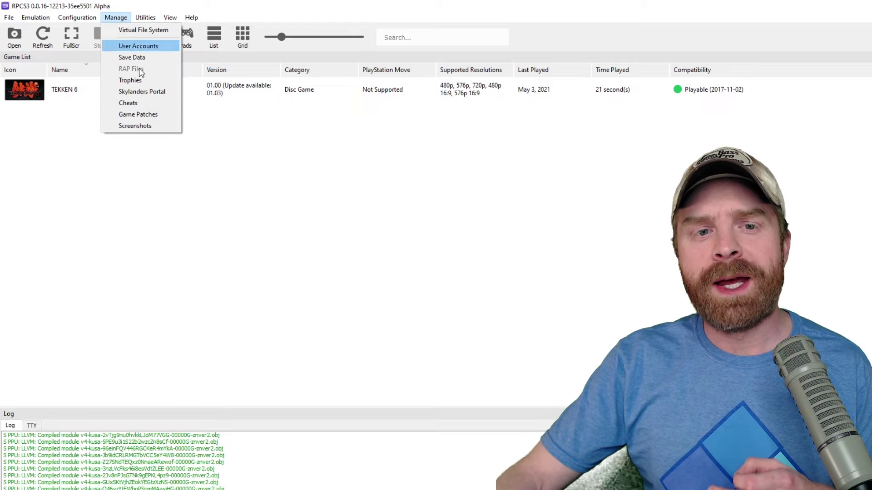
click(150, 116)
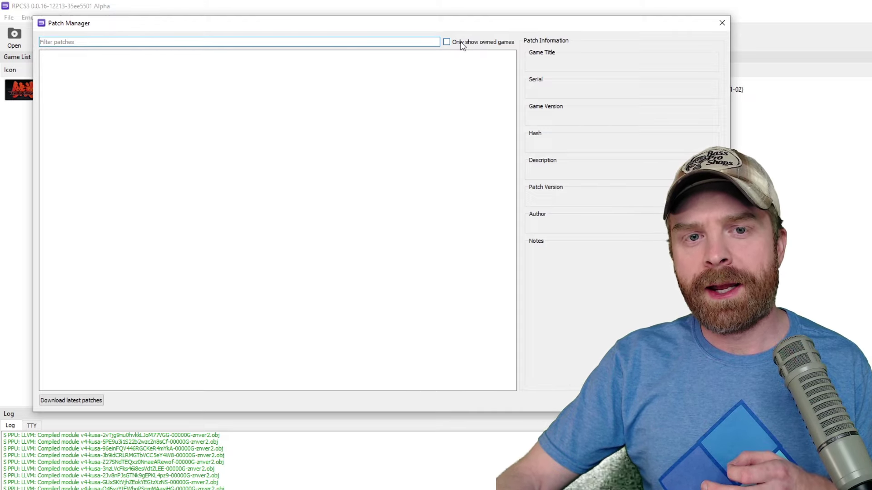
click(93, 402)
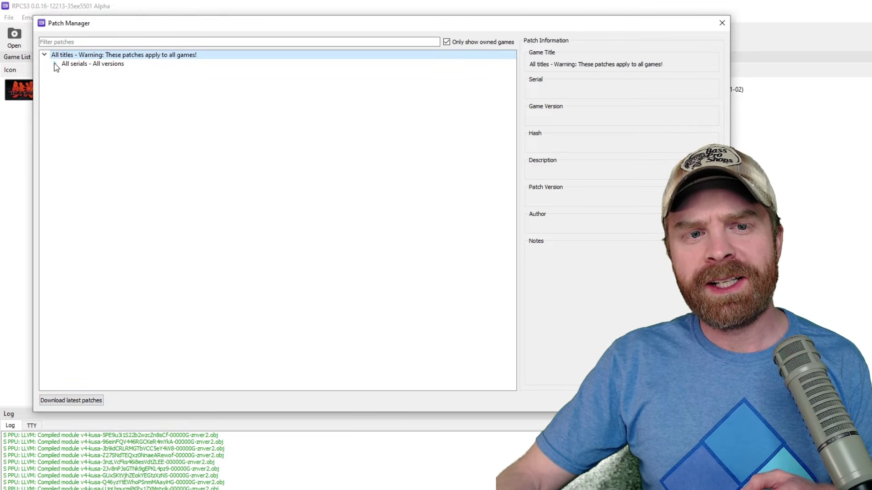
click(54, 64)
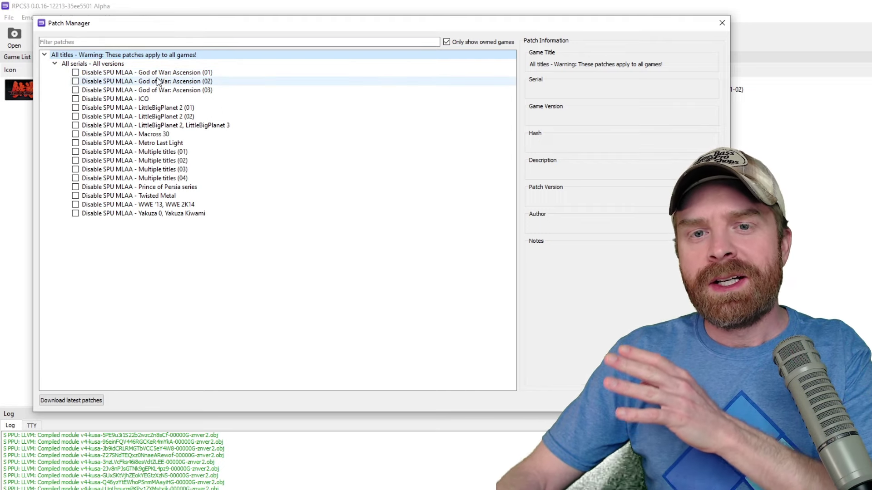
click(720, 21)
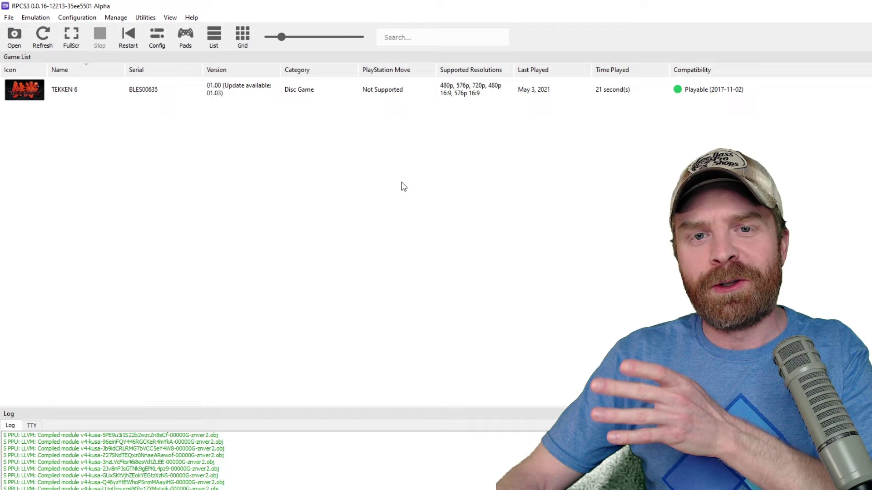
Launch TEKKEN 6 from the game list and shift its game window slightly up and to the left
click(46, 92)
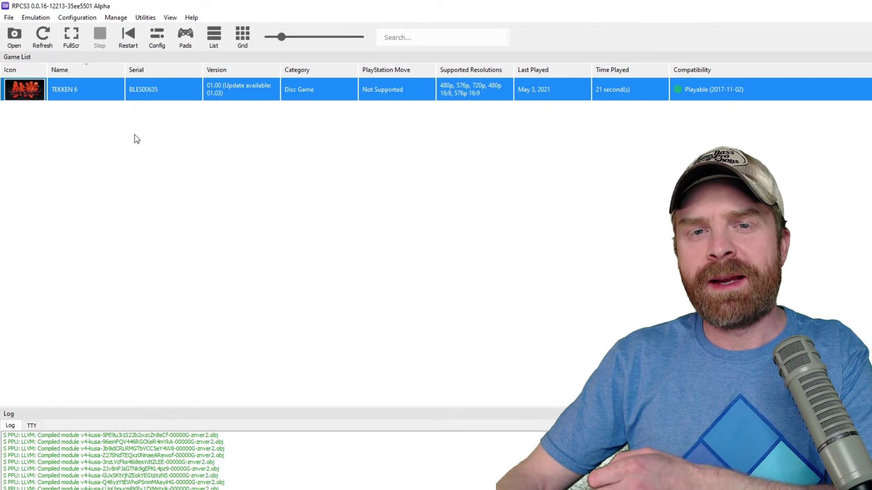
double_click(190, 97)
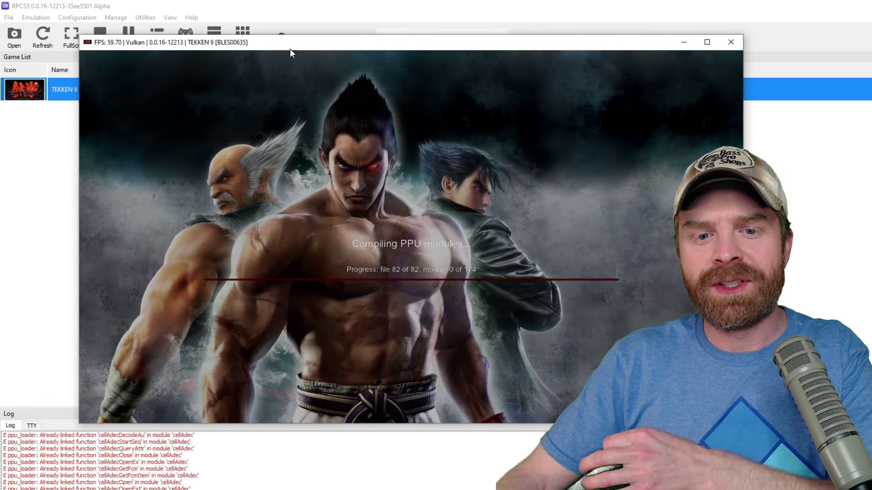
drag(290, 49, 284, 43)
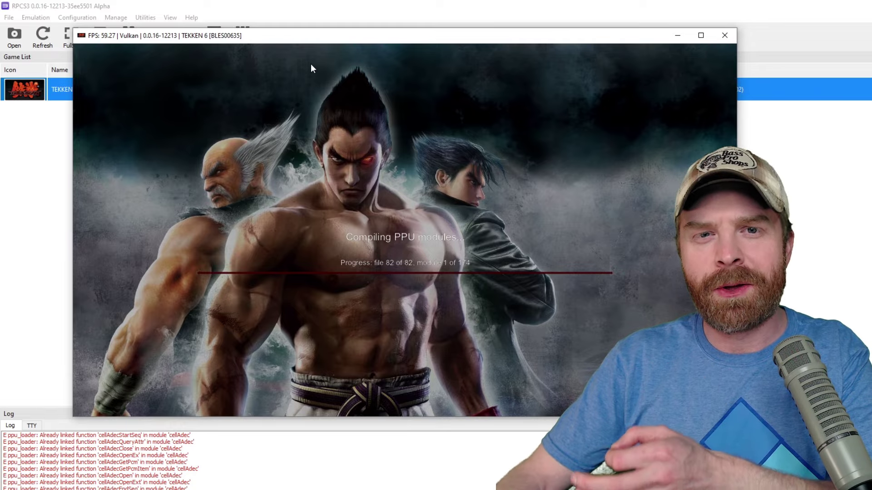